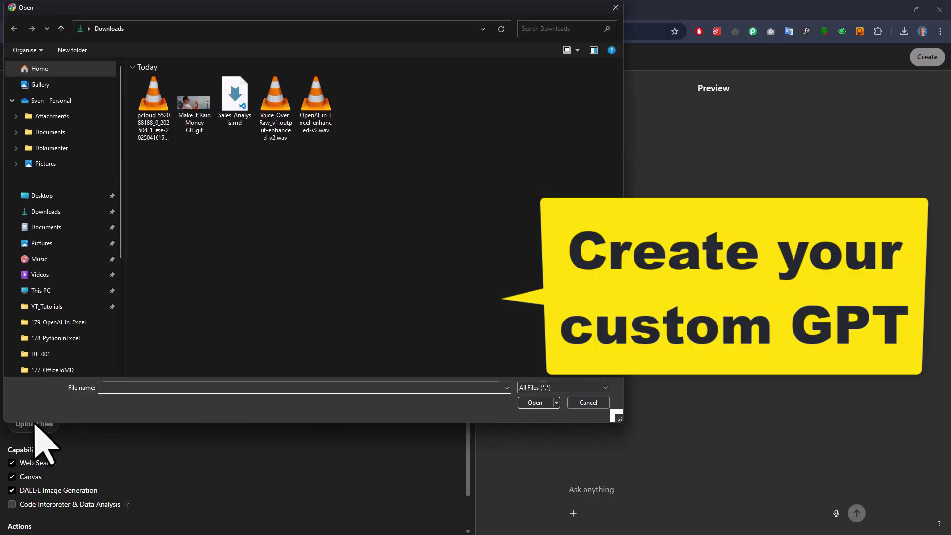
Upload Sales_Analysis.md from Downloads as knowledge for the custom GPT.
left_click(236, 104)
left_click(534, 403)
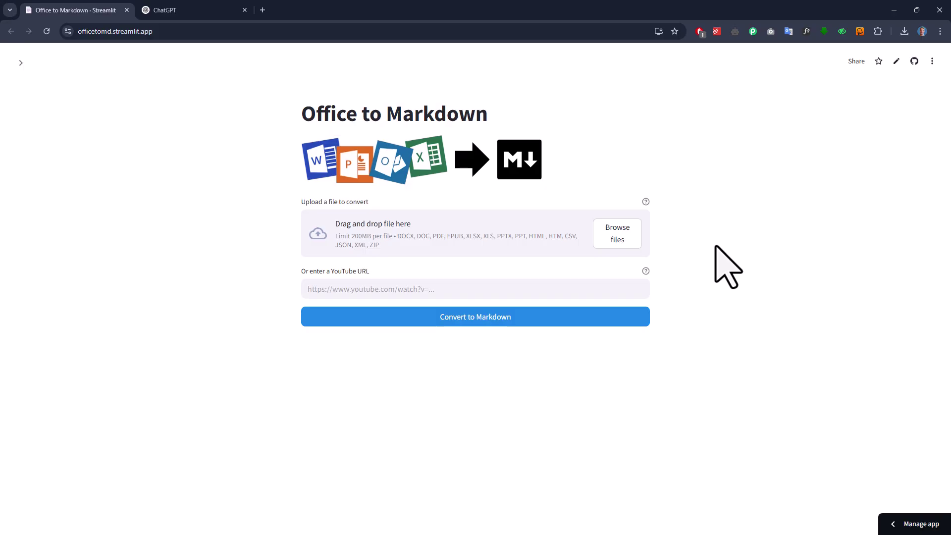
Review MarkItDown's supported formats, then view and close invoicesample.pdf from Sample_Files.
left_click(628, 241)
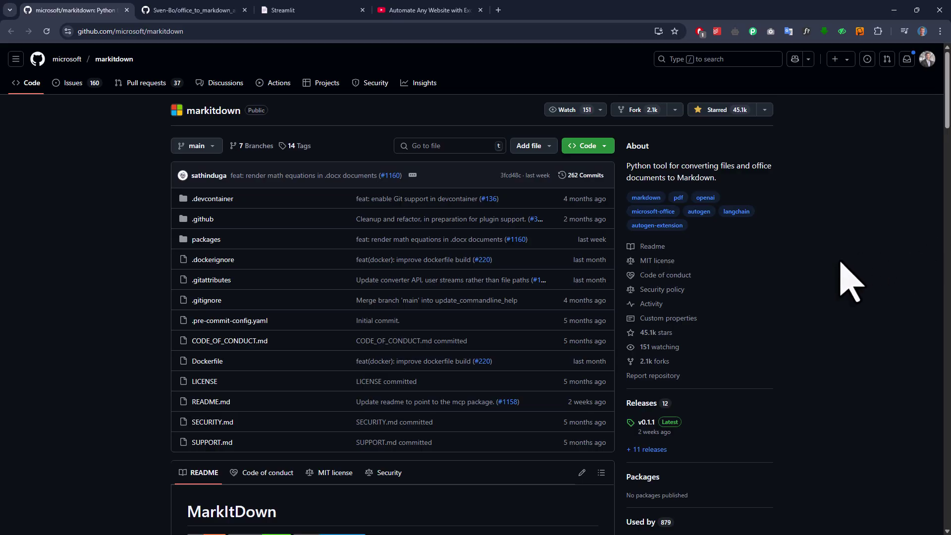
scroll(848, 281, "down", 5)
scroll(847, 281, "down", 1)
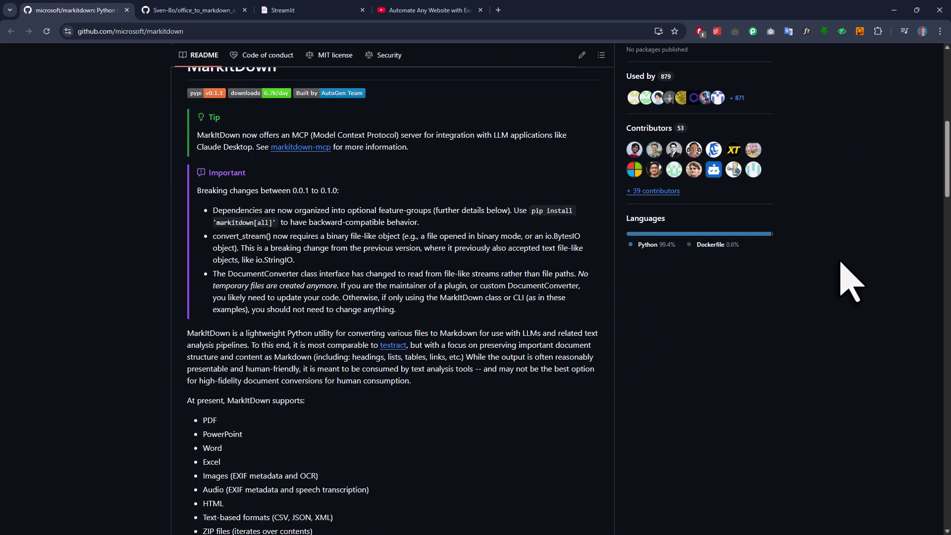
scroll(847, 281, "down", 1)
scroll(846, 280, "down", 1)
scroll(847, 282, "down", 1)
scroll(847, 281, "down", 1)
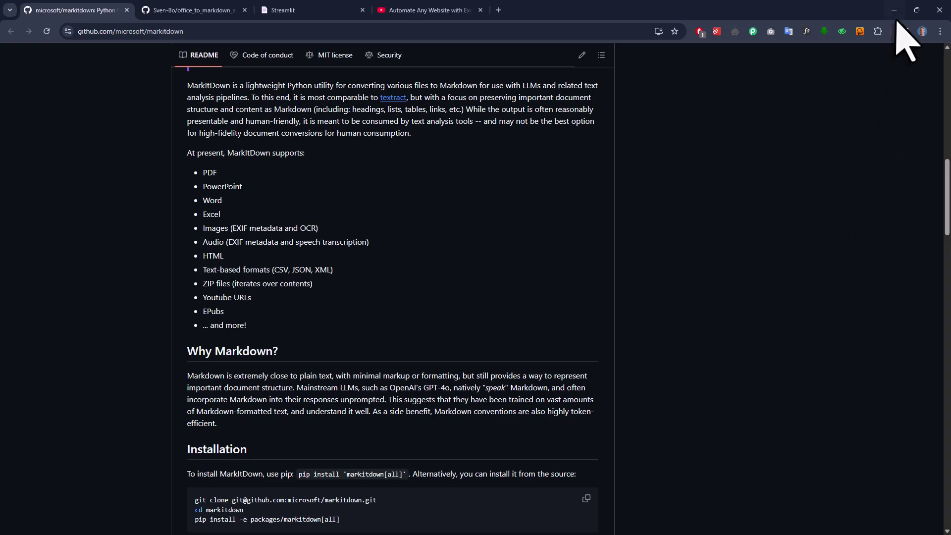
left_click(893, 10)
double_click(549, 237)
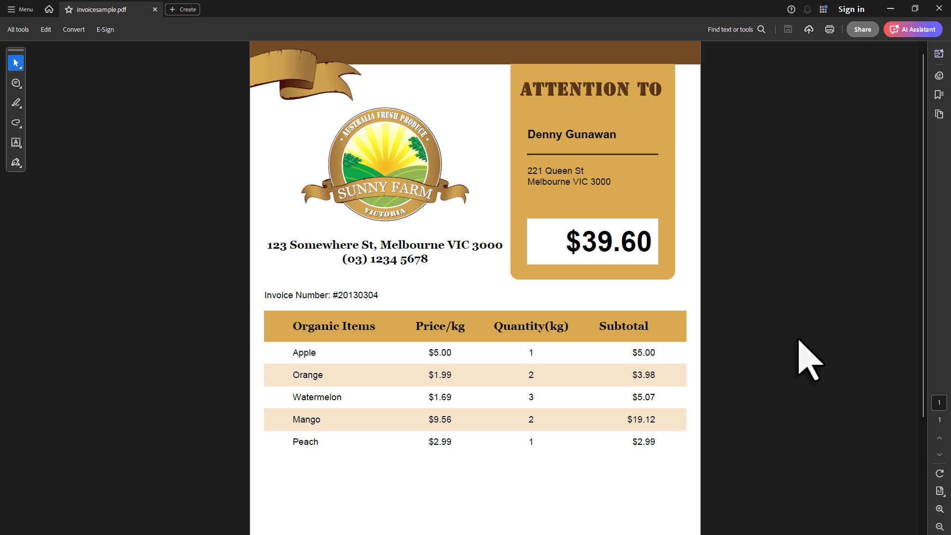
scroll(808, 362, "down", 3)
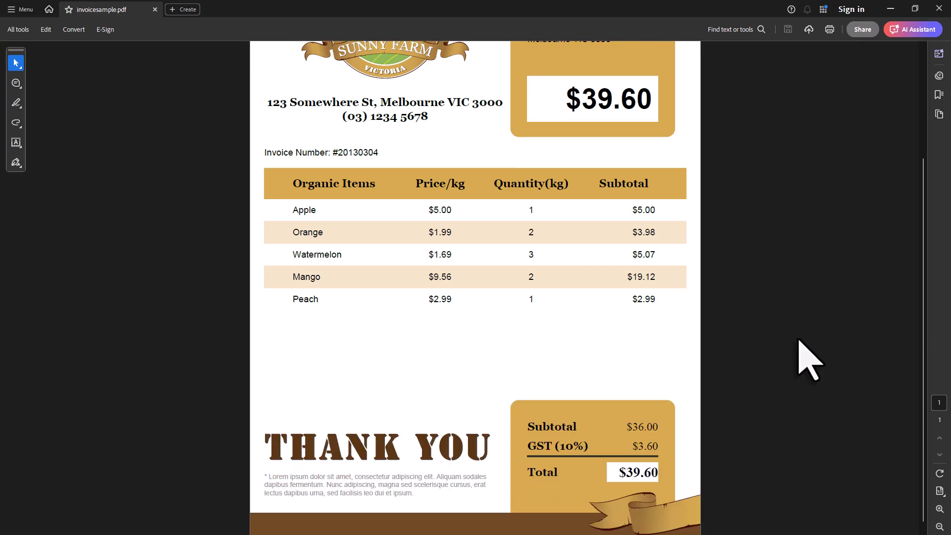
left_click(938, 9)
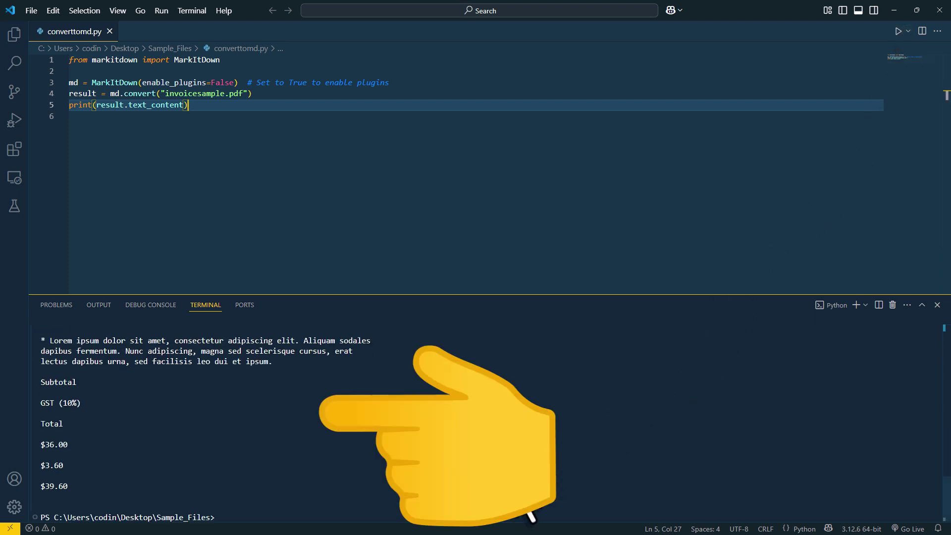
scroll(529, 517, "up", 2)
scroll(529, 512, "up", 2)
scroll(529, 510, "up", 2)
scroll(530, 508, "up", 2)
scroll(518, 488, "up", 2)
scroll(518, 488, "up", 2)
scroll(518, 488, "up", 3)
scroll(517, 489, "up", 2)
scroll(517, 488, "up", 2)
scroll(518, 488, "up", 1)
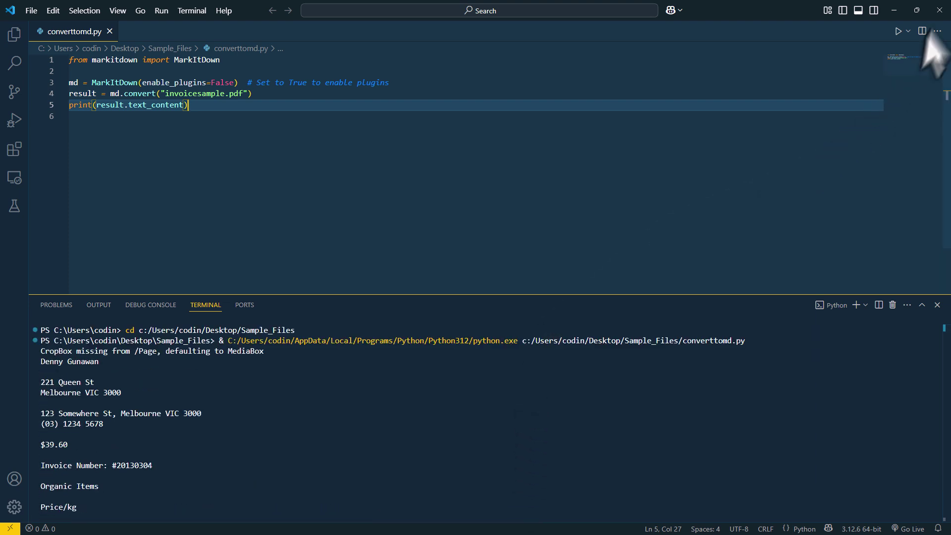
Open Sales_Analysis.xlsx in Excel and view its Weekly Sales Activity Report sheet.
left_click(938, 11)
left_click(670, 249)
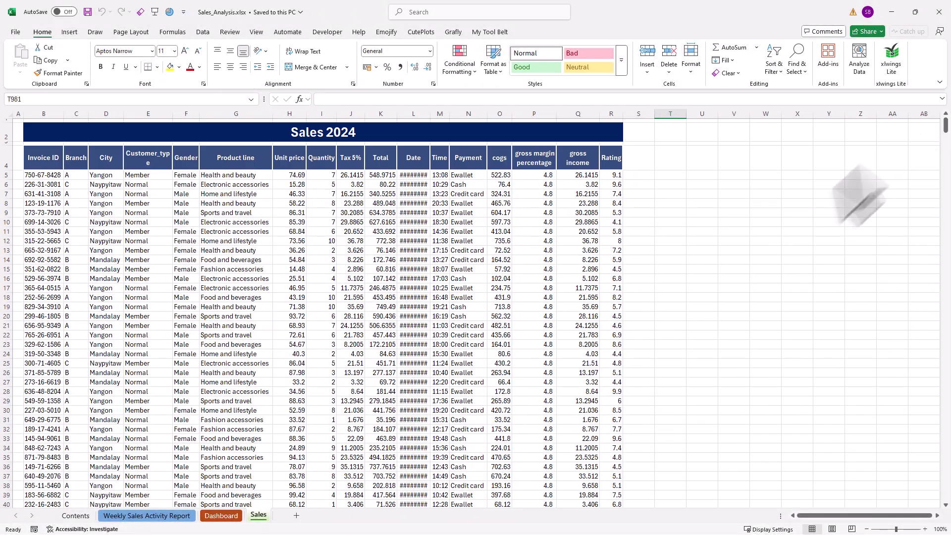
left_click(827, 212)
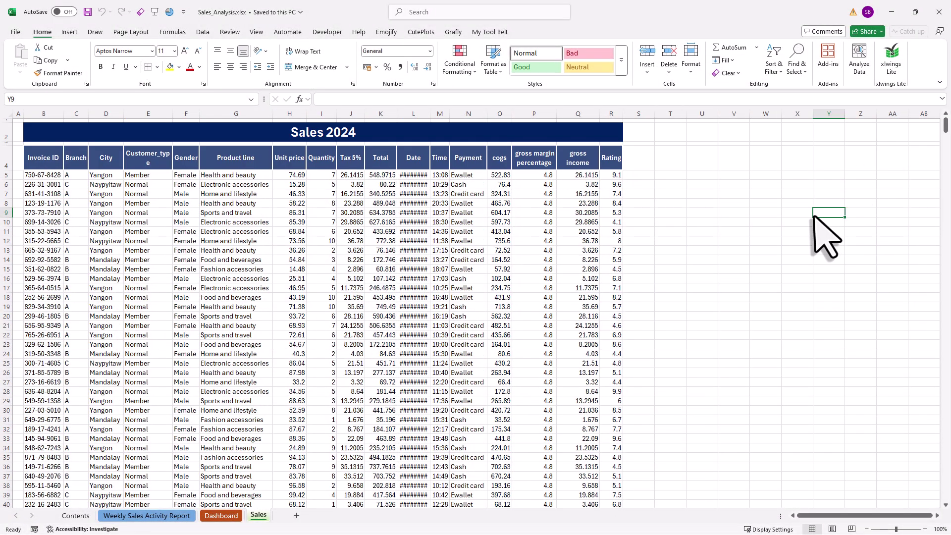
left_click(185, 516)
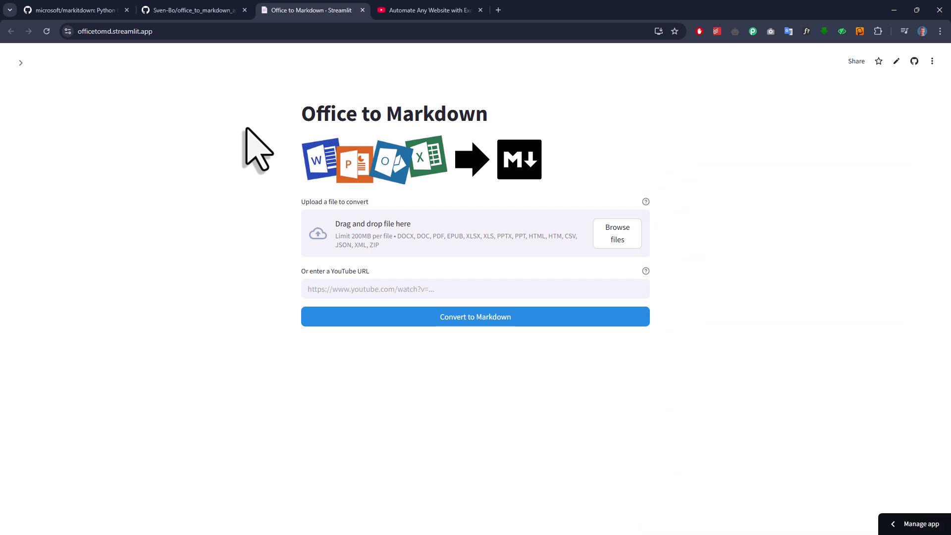
Upload Sales_Analysis.xlsx, convert it, then download and open Sales_Analysis.md.
left_click(616, 240)
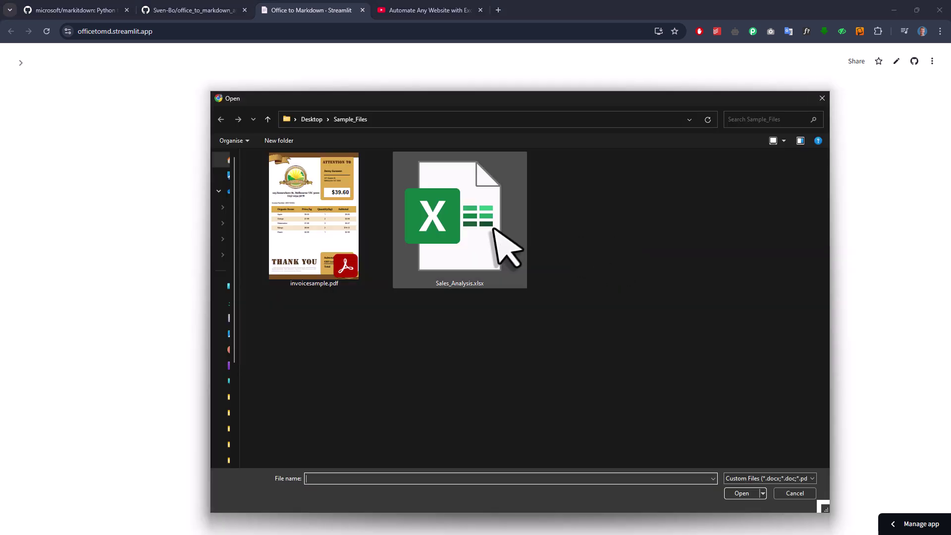
left_click(510, 245)
left_click(741, 492)
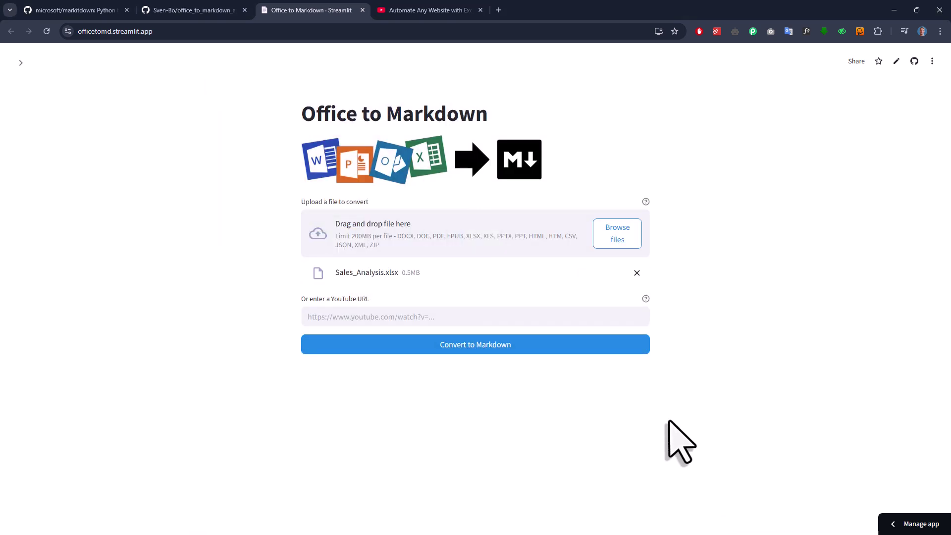
left_click(525, 352)
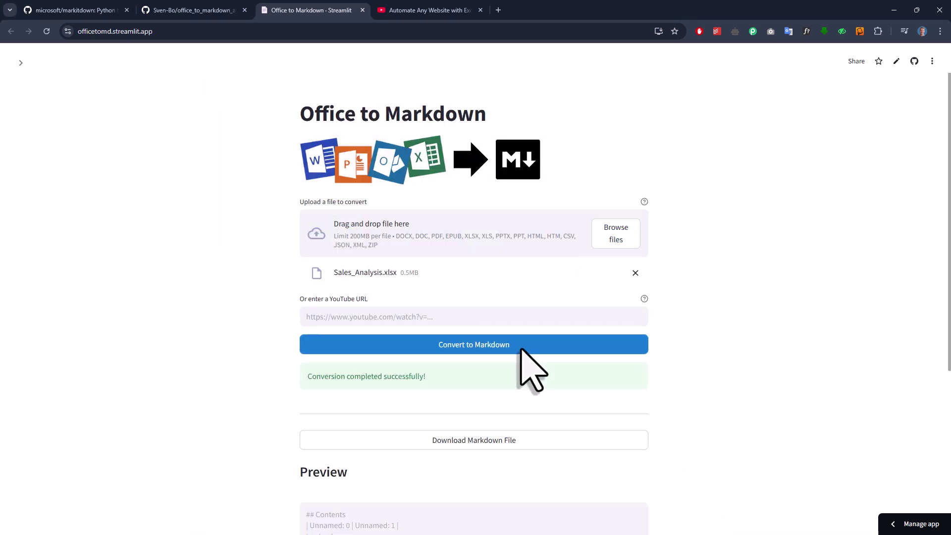
scroll(669, 417, "down", 3)
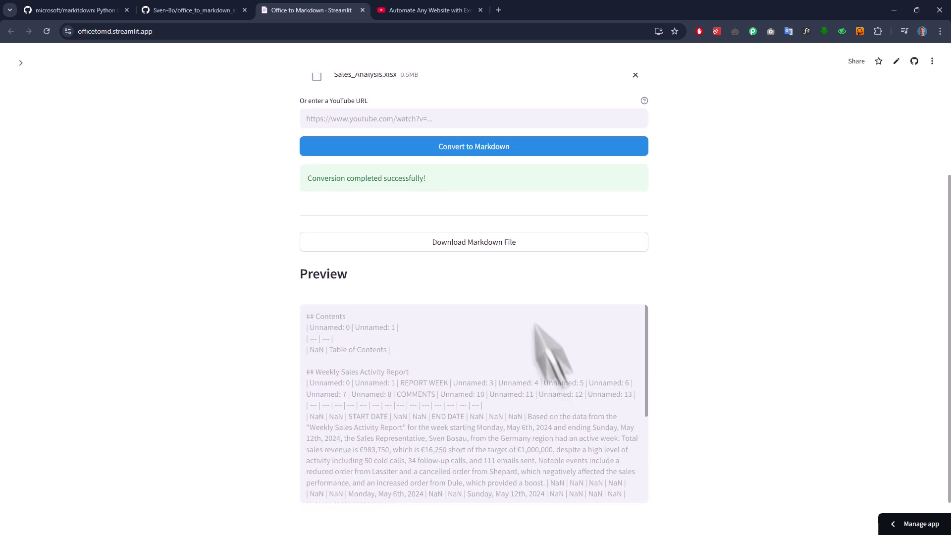
left_click(503, 245)
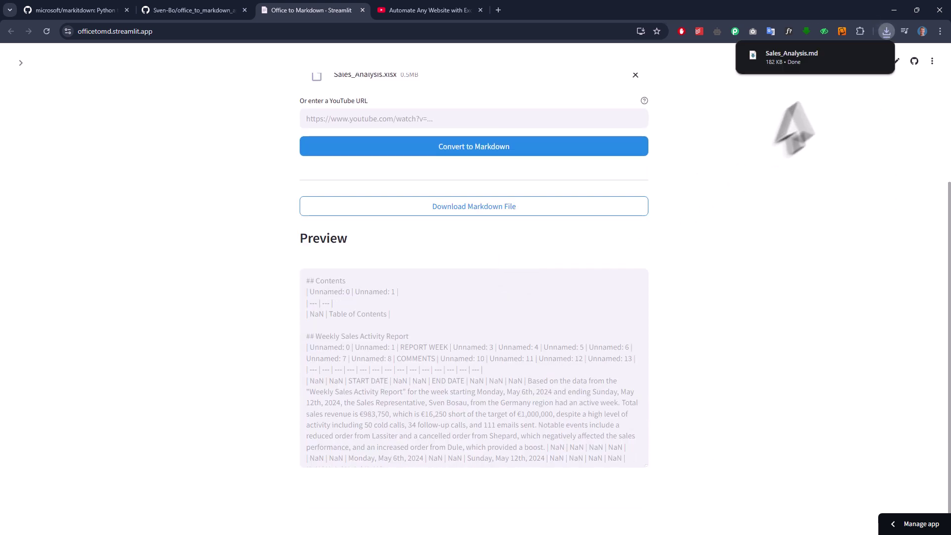
left_click(819, 63)
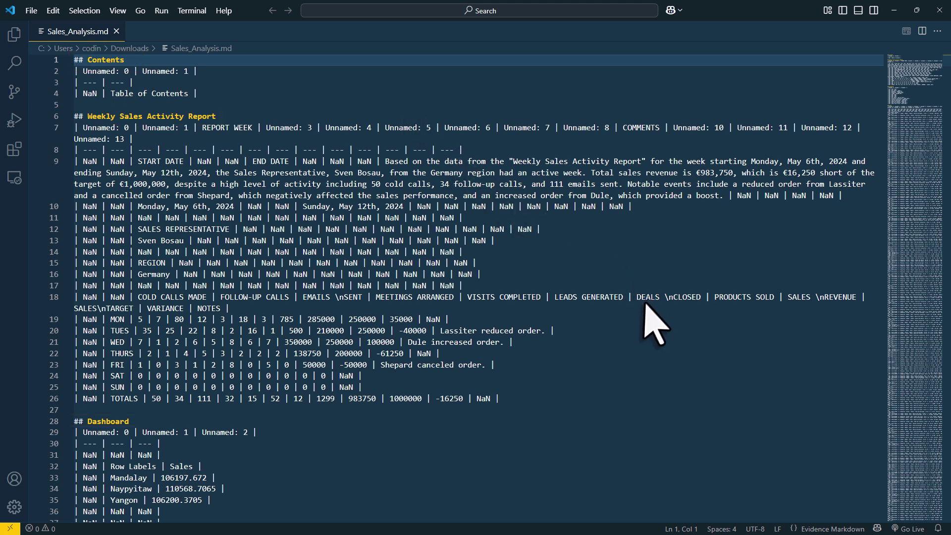
scroll(644, 327, "down", 1)
scroll(645, 328, "down", 2)
scroll(645, 327, "down", 3)
scroll(645, 327, "down", 1)
scroll(645, 306, "down", 2)
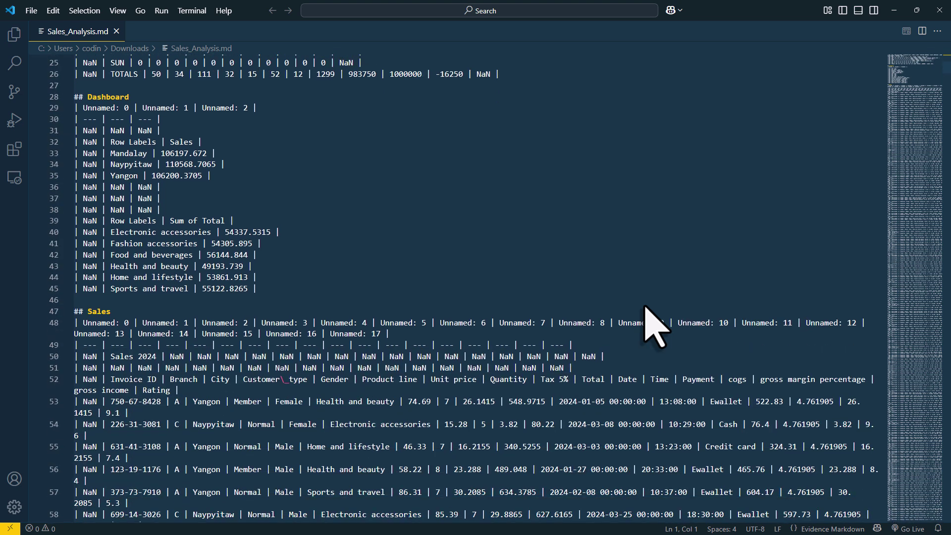
scroll(645, 327, "down", 1)
scroll(644, 327, "down", 3)
scroll(645, 327, "down", 2)
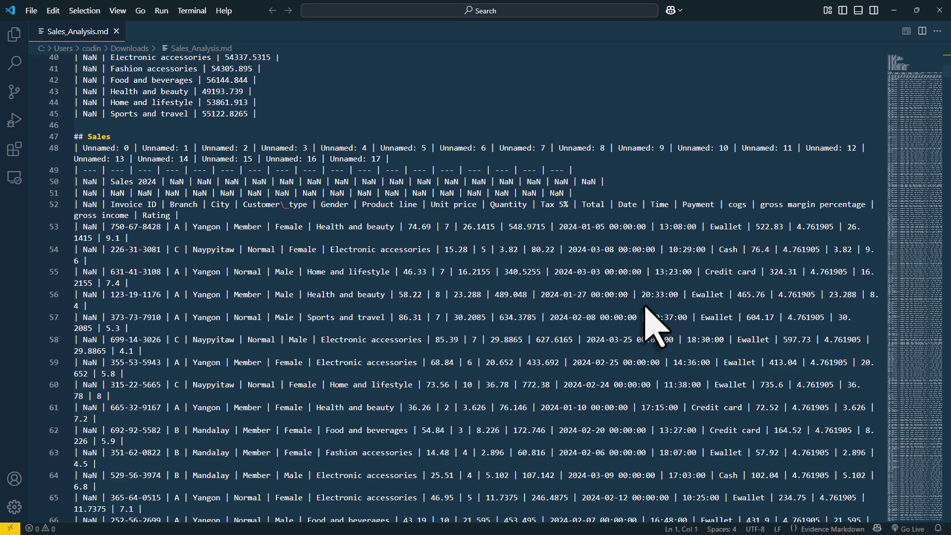
scroll(645, 327, "down", 1)
scroll(645, 327, "down", 2)
scroll(645, 327, "down", 1)
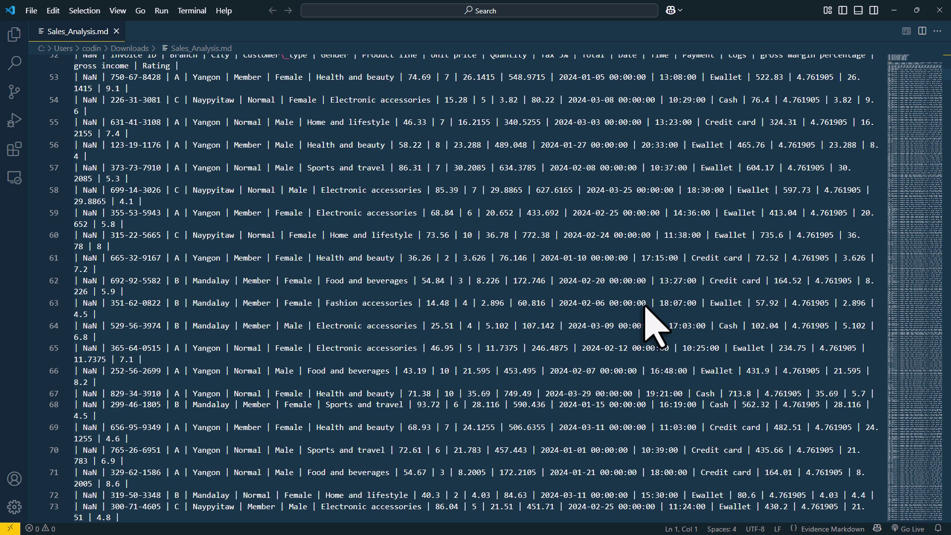
Download the converted Excel VBA video Markdown, youtube_8MhTEqhEou4.md, and open it.
left_click(939, 15)
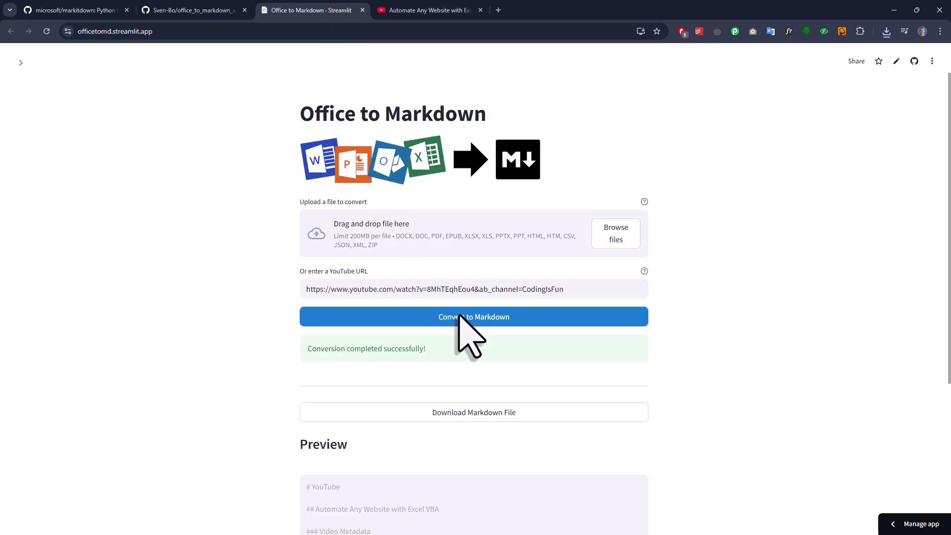
scroll(683, 399, "down", 3)
scroll(579, 369, "down", 5)
scroll(579, 369, "down", 5)
left_click(515, 219)
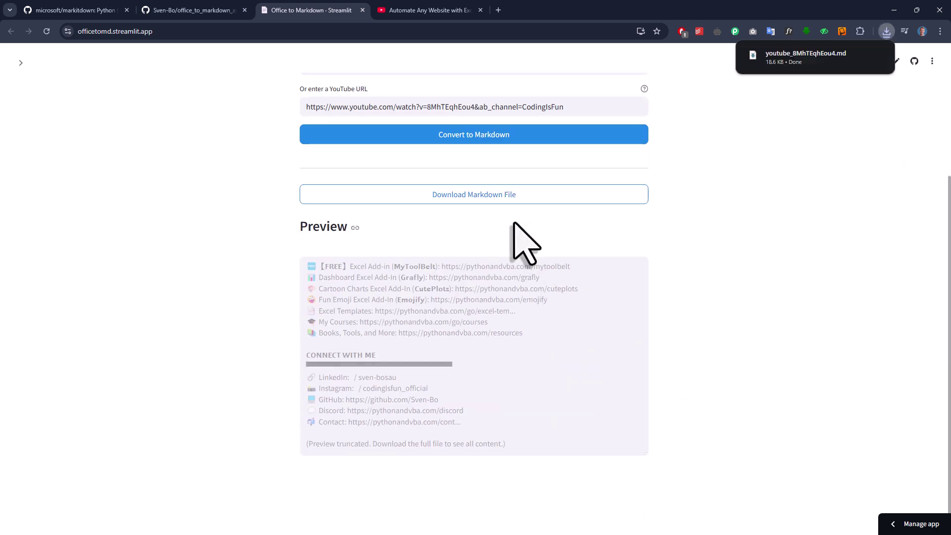
left_click(831, 60)
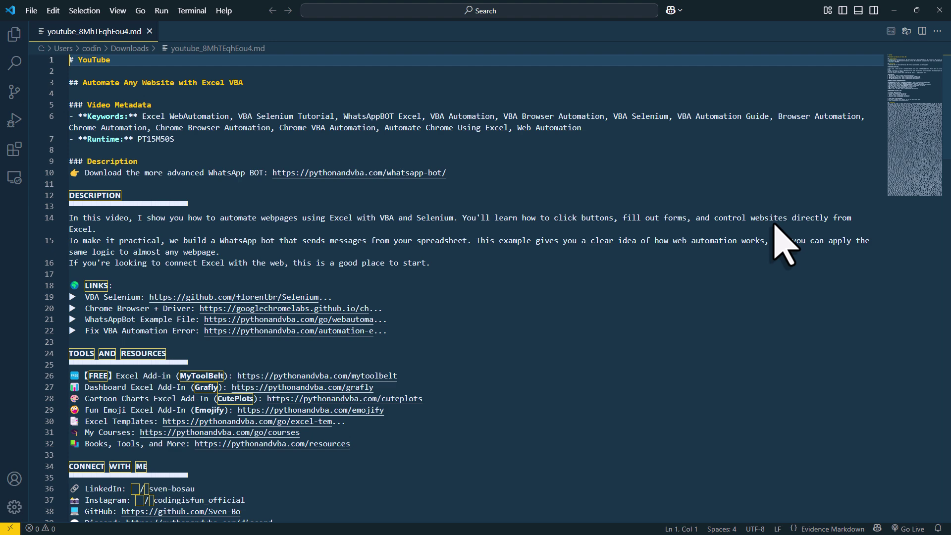
scroll(780, 241, "down", 1)
scroll(780, 241, "down", 3)
scroll(780, 241, "down", 2)
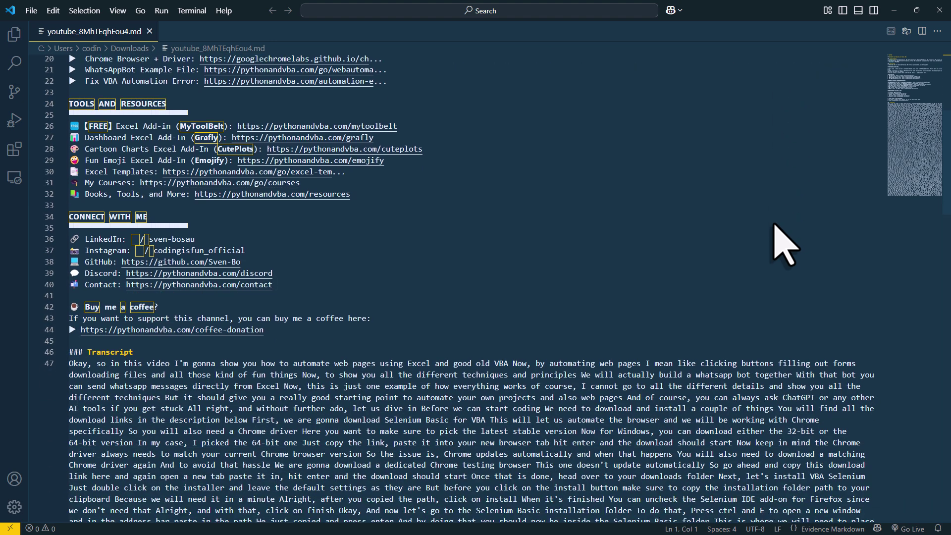
scroll(780, 241, "down", 4)
scroll(780, 242, "down", 3)
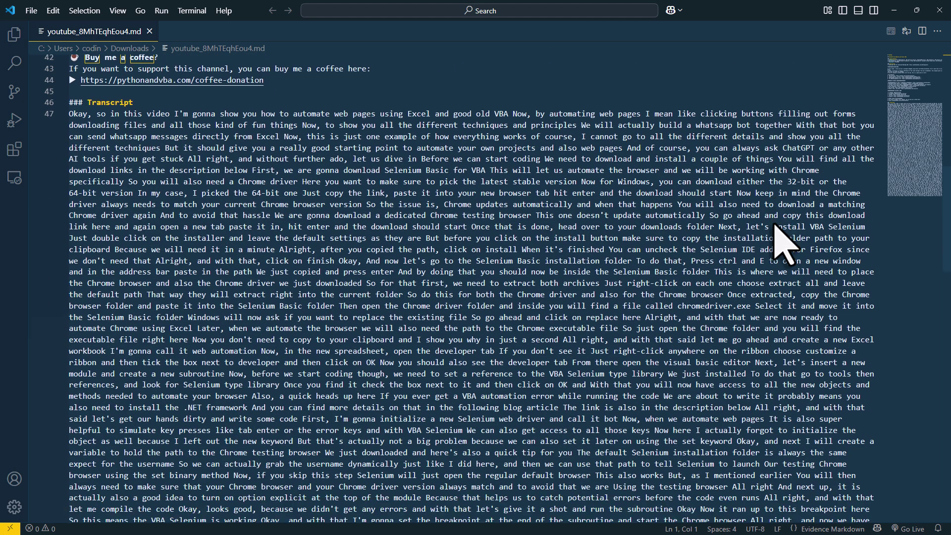
scroll(776, 227, "down", 2)
scroll(689, 216, "down", 1)
scroll(689, 215, "down", 3)
scroll(689, 216, "down", 3)
scroll(689, 215, "down", 3)
scroll(689, 216, "down", 3)
scroll(690, 215, "down", 3)
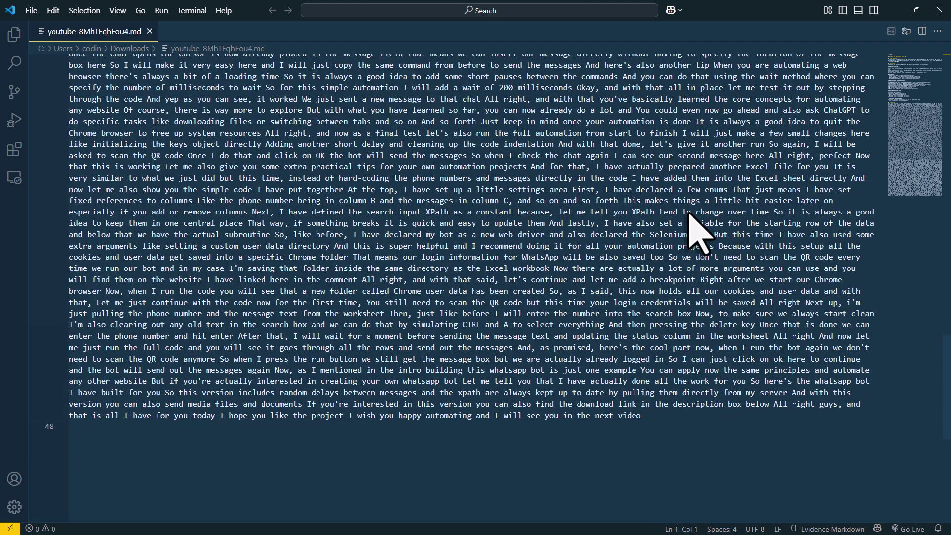
Close VS Code and open app.py in the Sven-Bo/office_to_markdown_app repository.
left_click(938, 11)
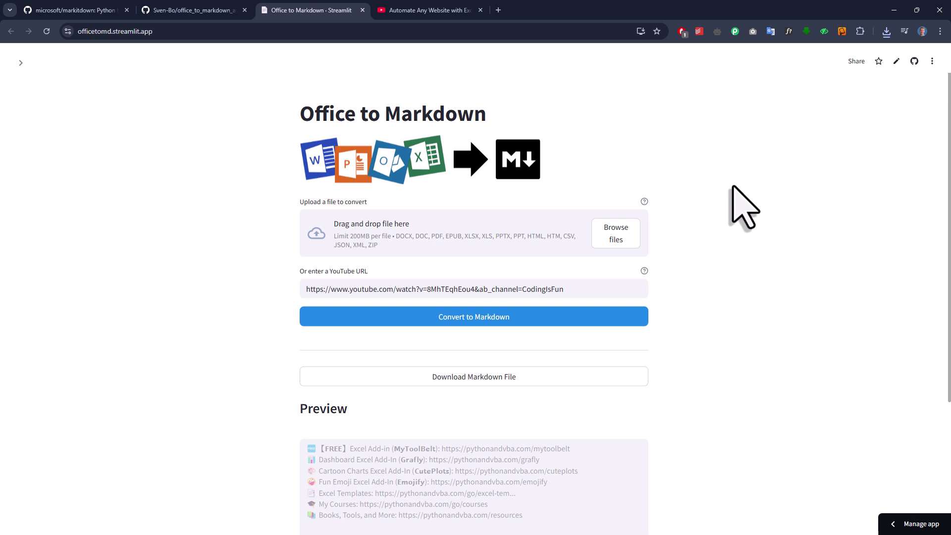
left_click(195, 10)
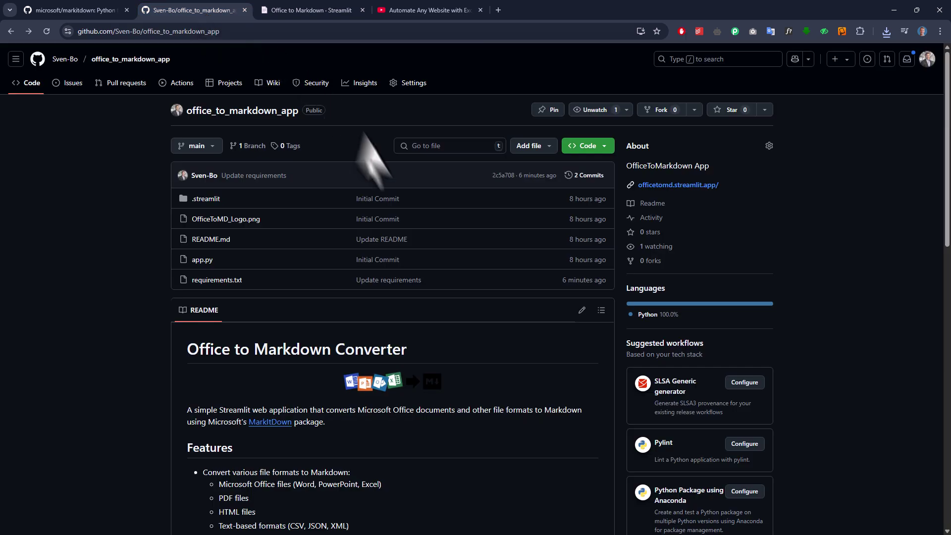
scroll(509, 287, "down", 2)
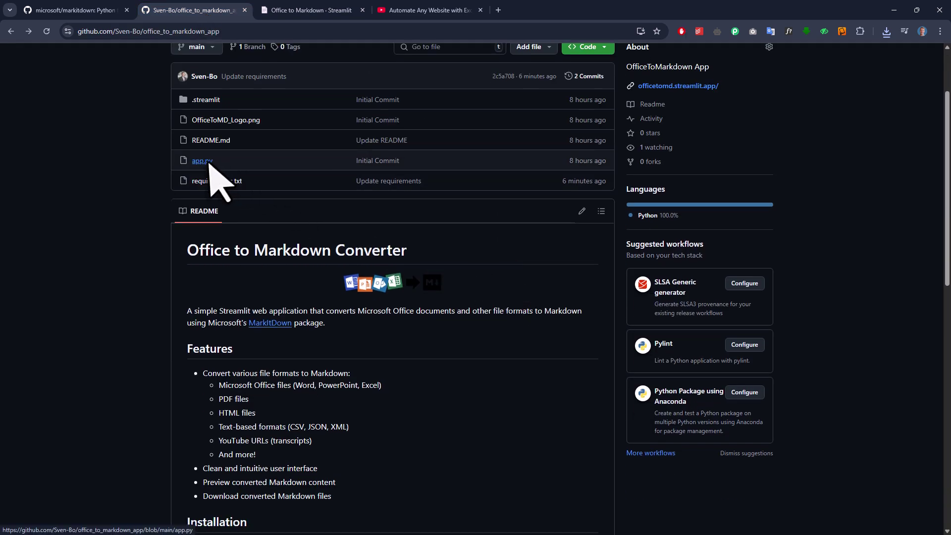
left_click(208, 162)
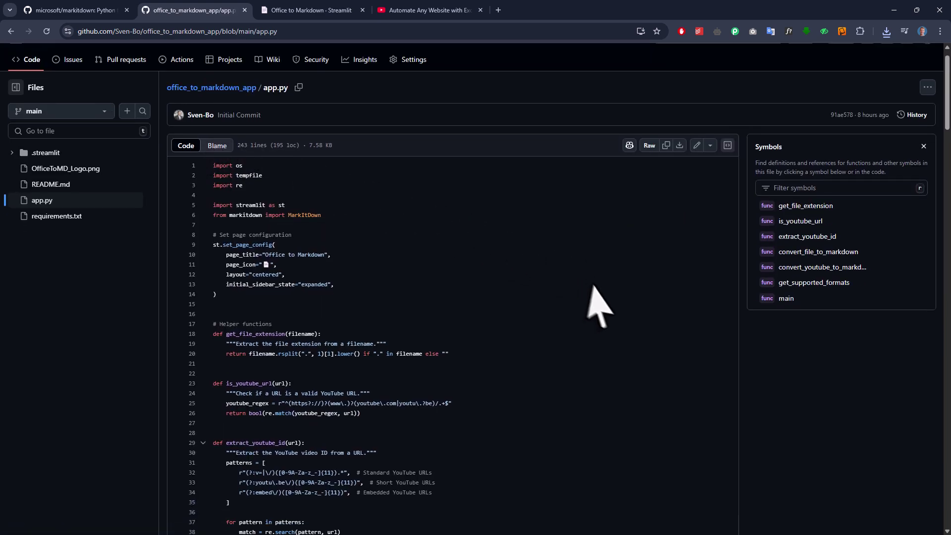